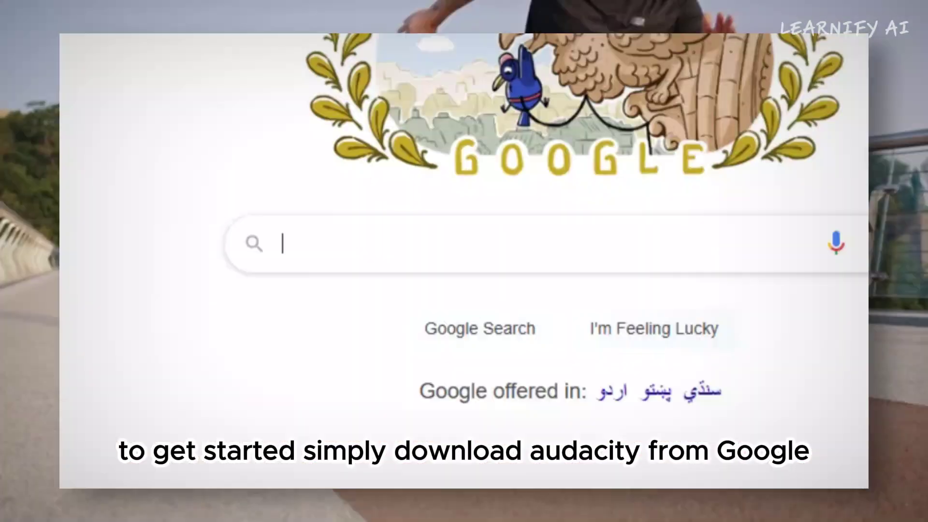
Step: Search Google for 'Audacity free down' and open audacityteam.org in a new tab
type("Audacity free down")
left_click(334, 336)
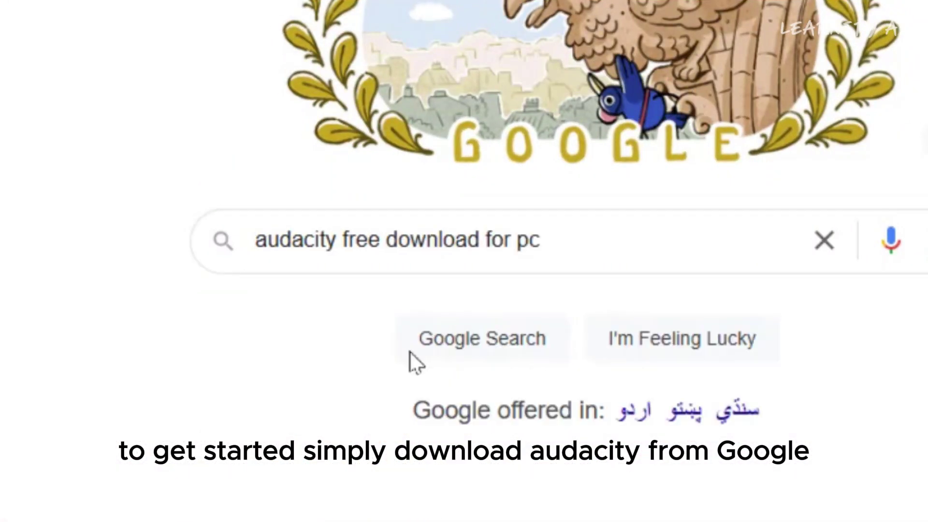
right_click(532, 304)
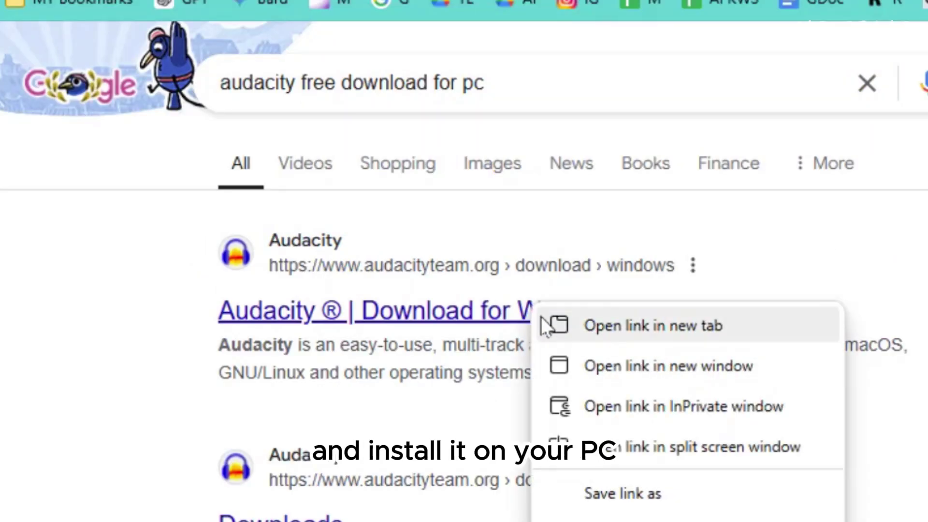
left_click(542, 325)
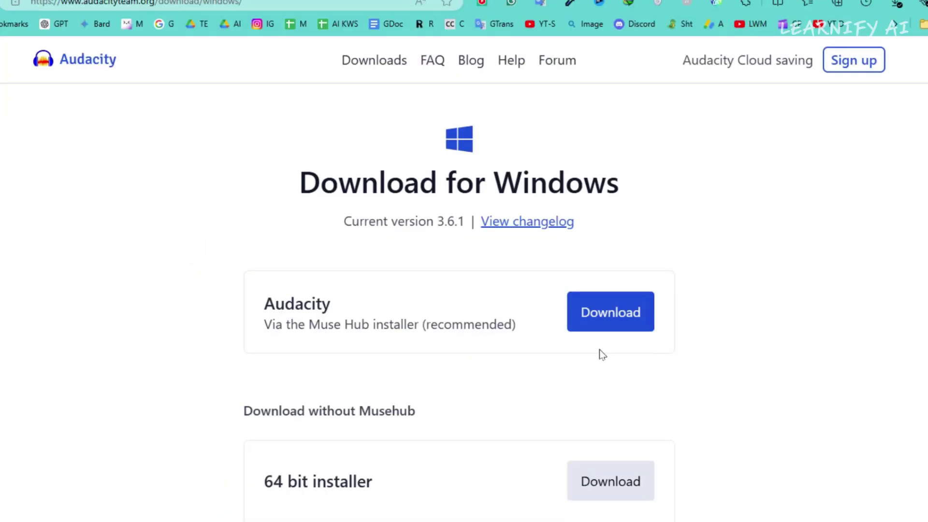
Step: Download the 64 bit Audacity installer and drag the voice-over mp3 into Audacity
scroll(600, 350, "down", 3)
left_click(613, 326)
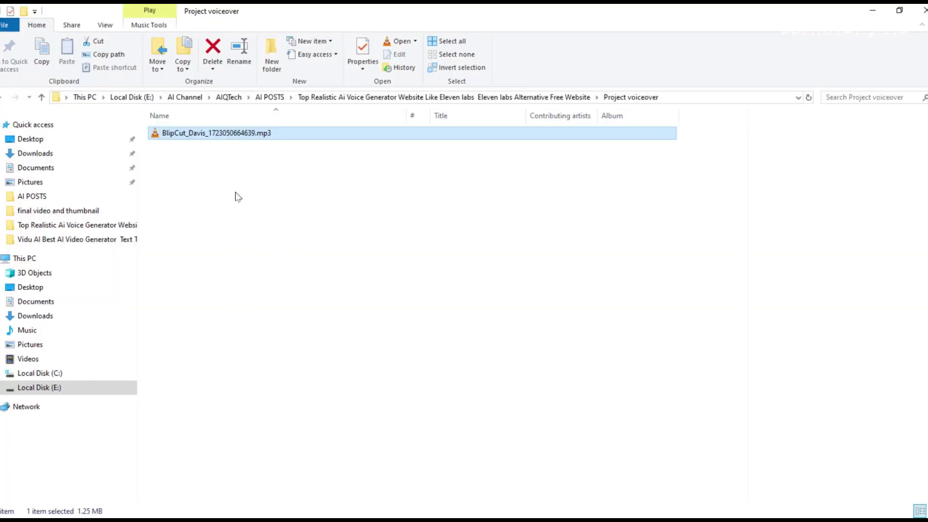
left_click_drag(205, 135, 414, 267)
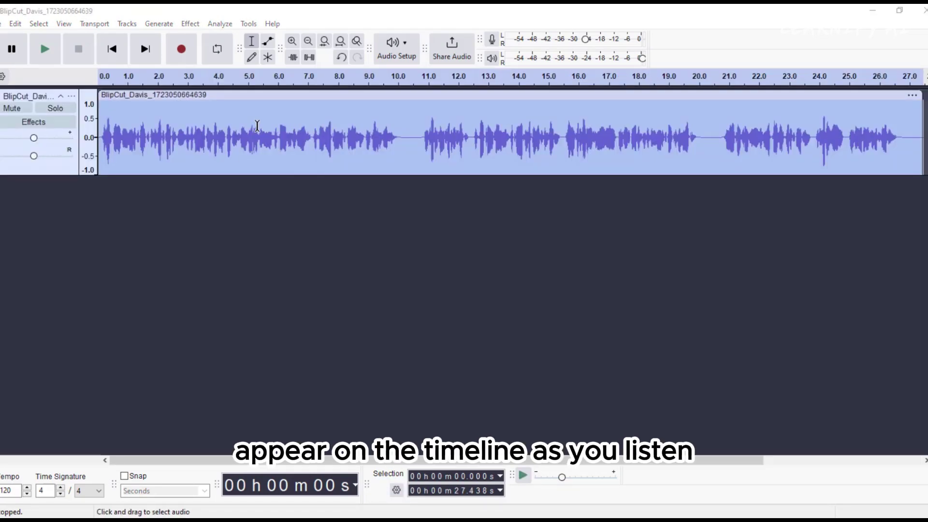
left_click(44, 49)
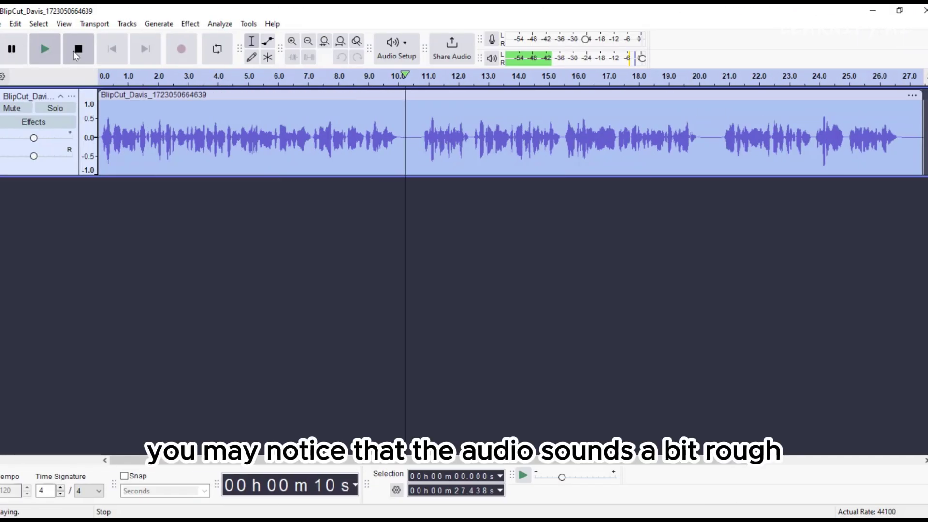
left_click(73, 51)
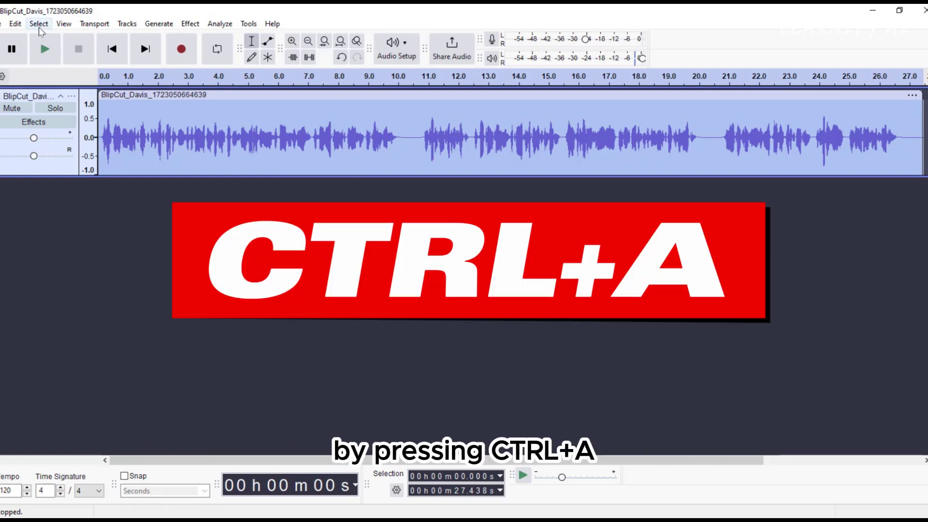
Step: Select the entire voice-over and go to Effect > Pitch and Tempo
left_click(39, 27)
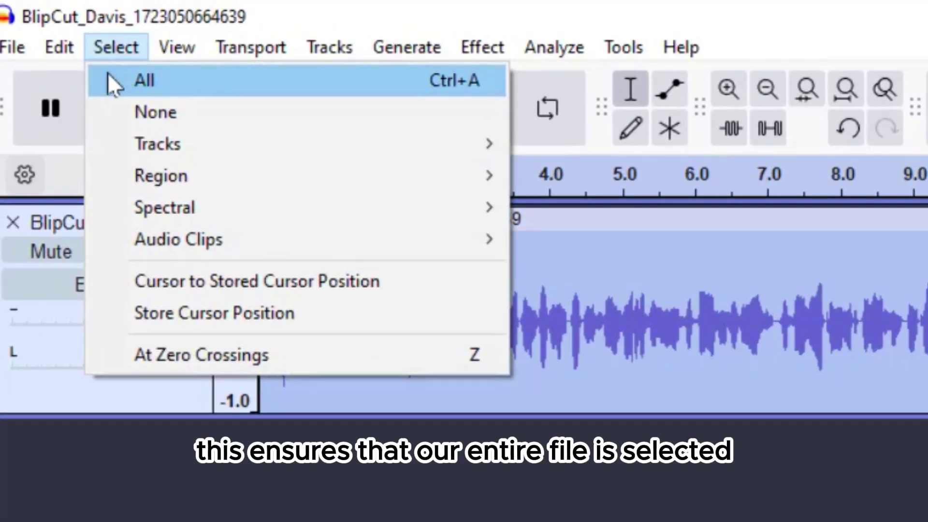
left_click(104, 81)
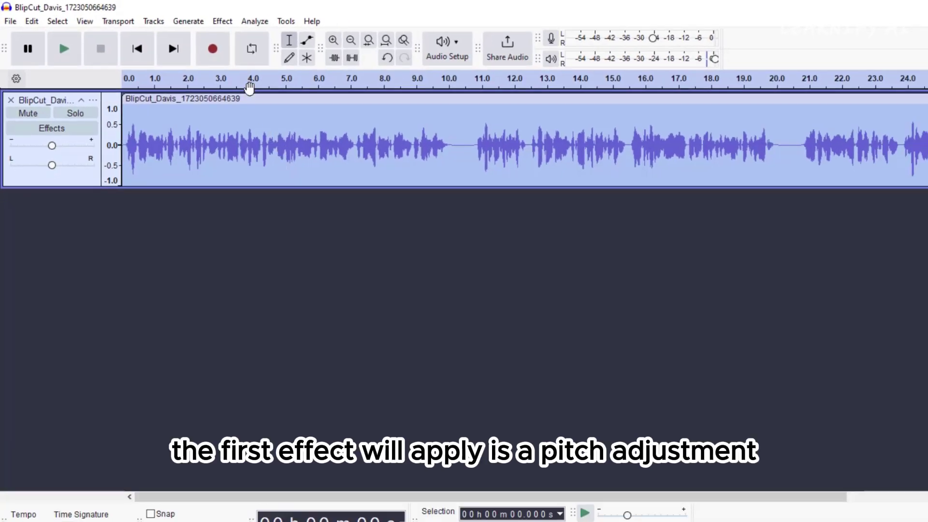
left_click(223, 21)
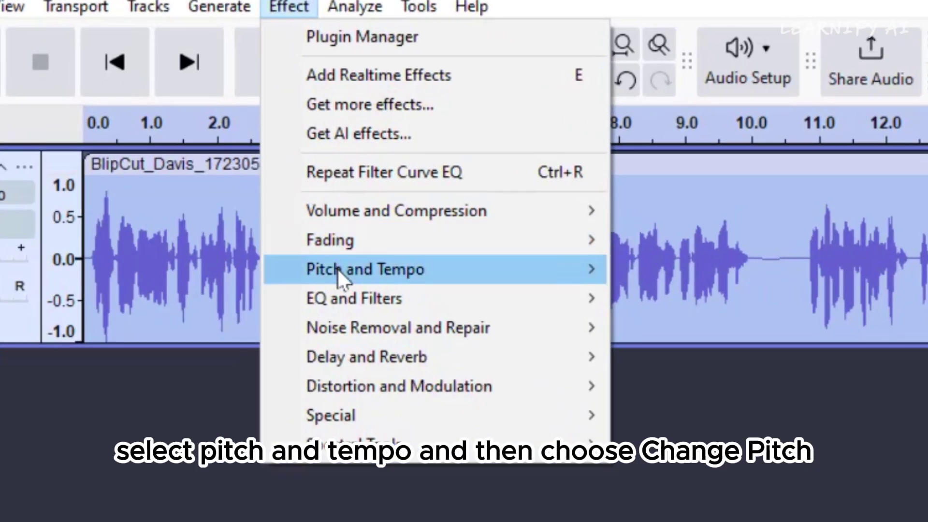
mouse_move(369, 269)
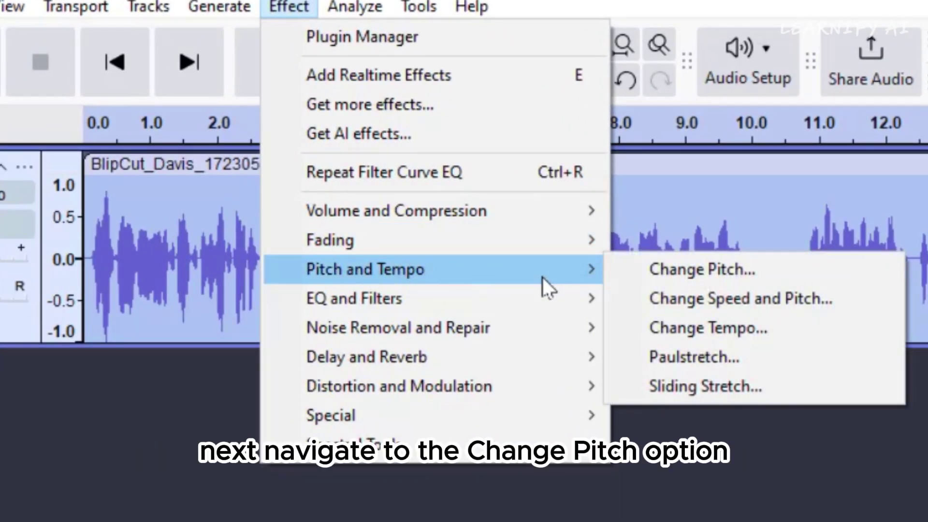
Step: Open Change Pitch and reset it to the factory default settings
left_click(672, 276)
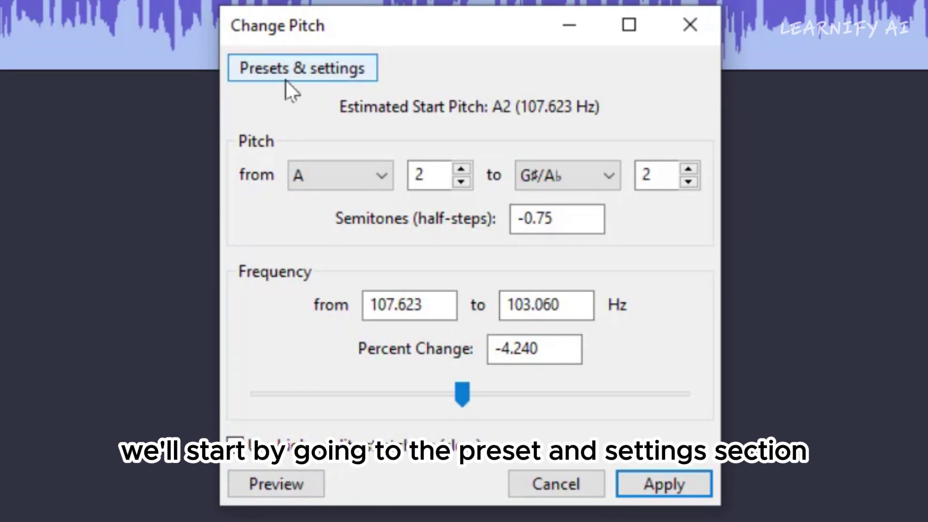
left_click(292, 74)
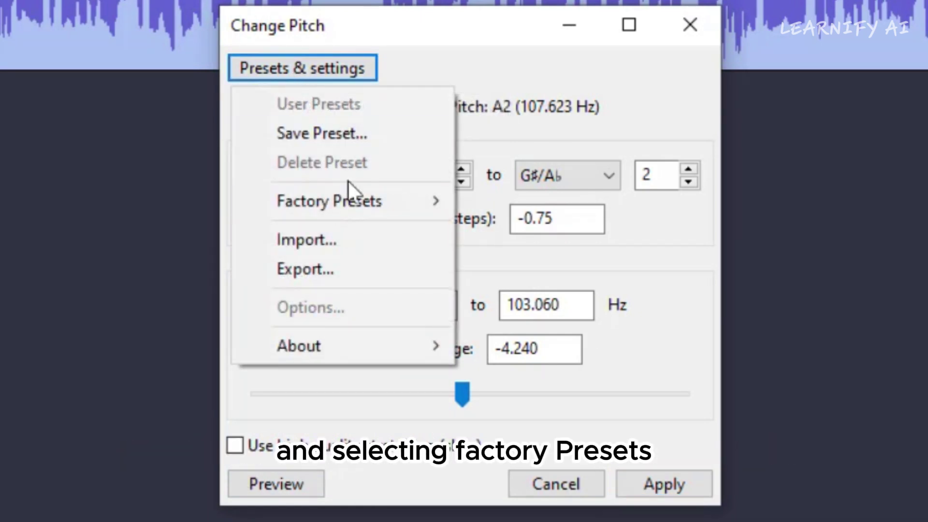
mouse_move(364, 213)
left_click(482, 203)
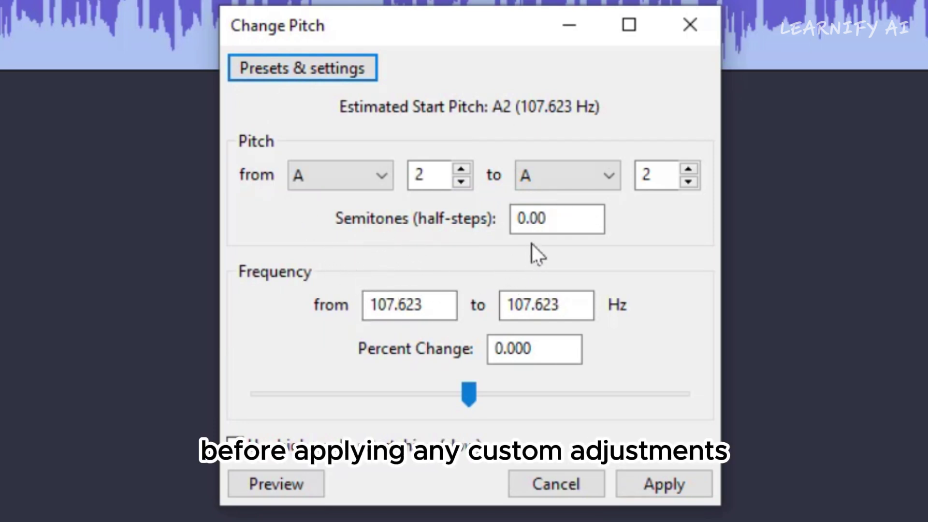
Step: Set Semitones (half-steps) to -3, targeting F#/Gb at 90.500 Hz
left_click(524, 227)
key("BackSpace")
type("-1")
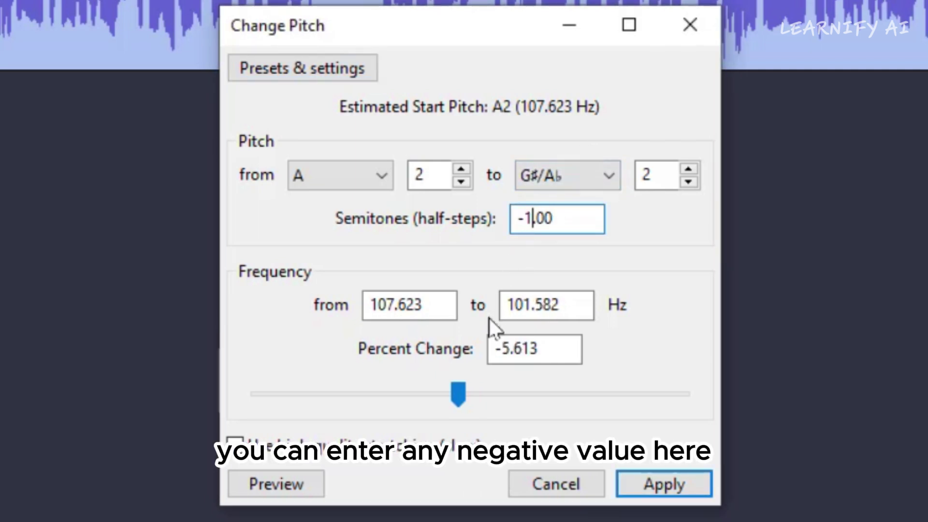
key("BackSpace")
type("3")
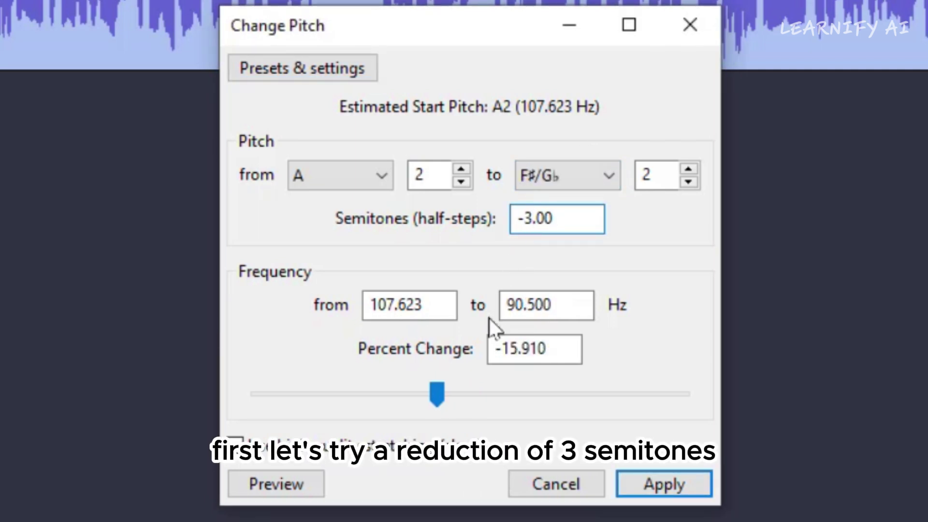
Step: Preview the -3 semitone drop, then change it to -1 semitone and preview again
left_click(294, 488)
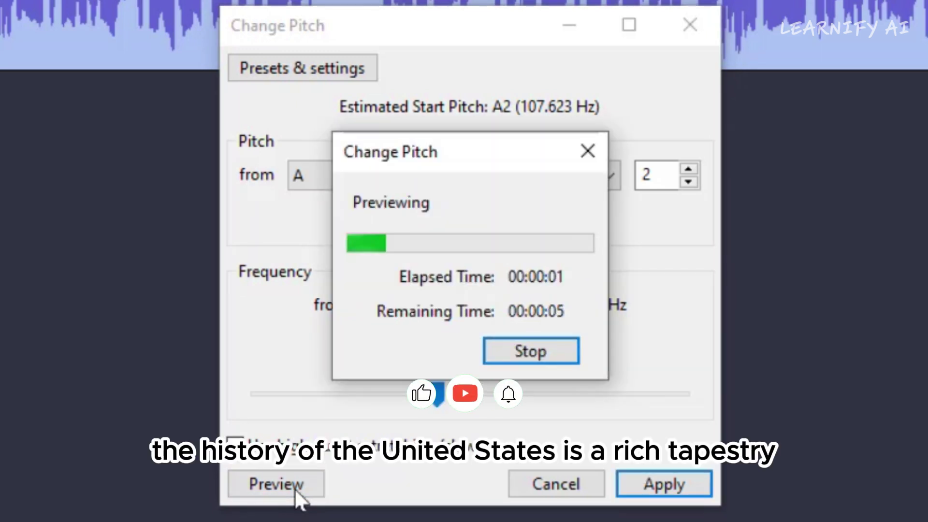
left_click(535, 349)
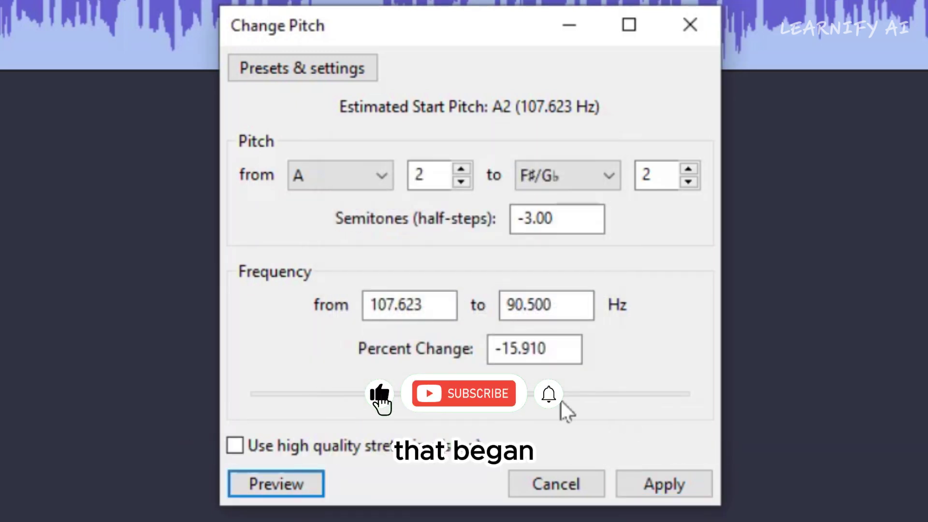
left_click(532, 217)
key("BackSpace")
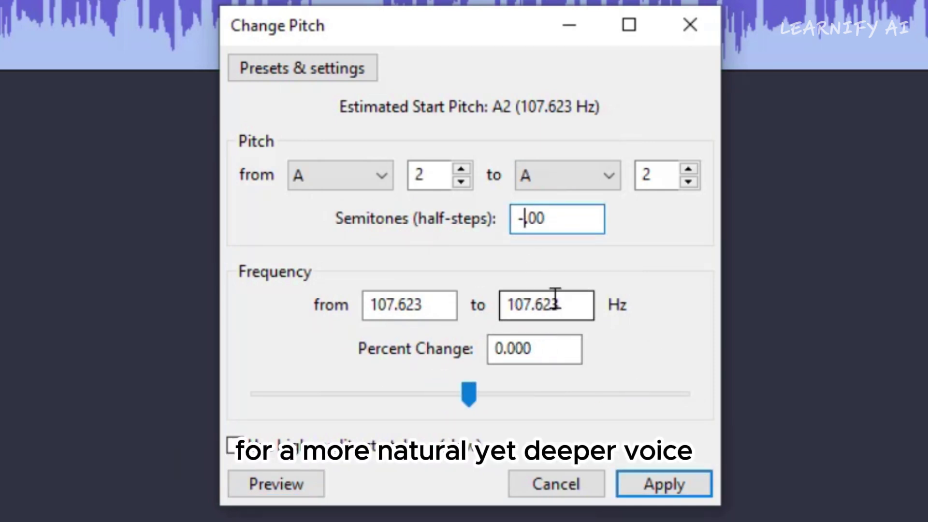
type("1")
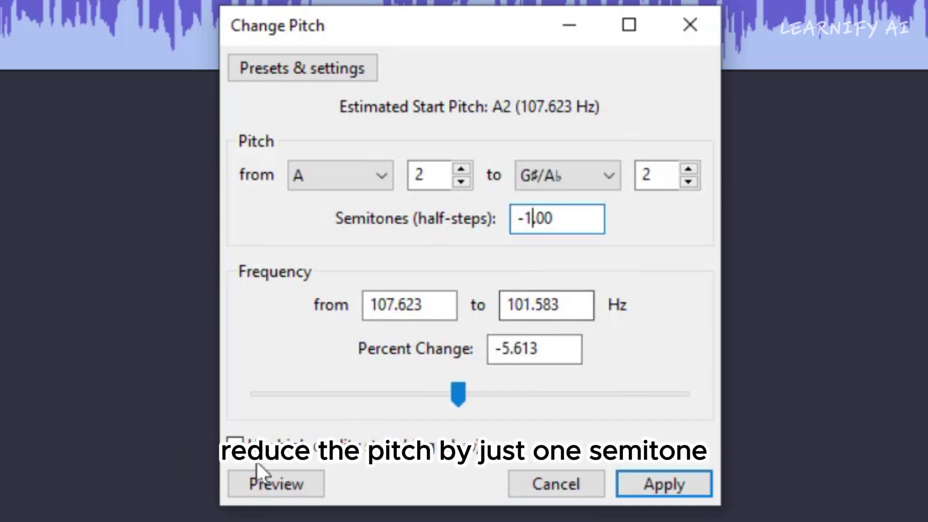
left_click(284, 477)
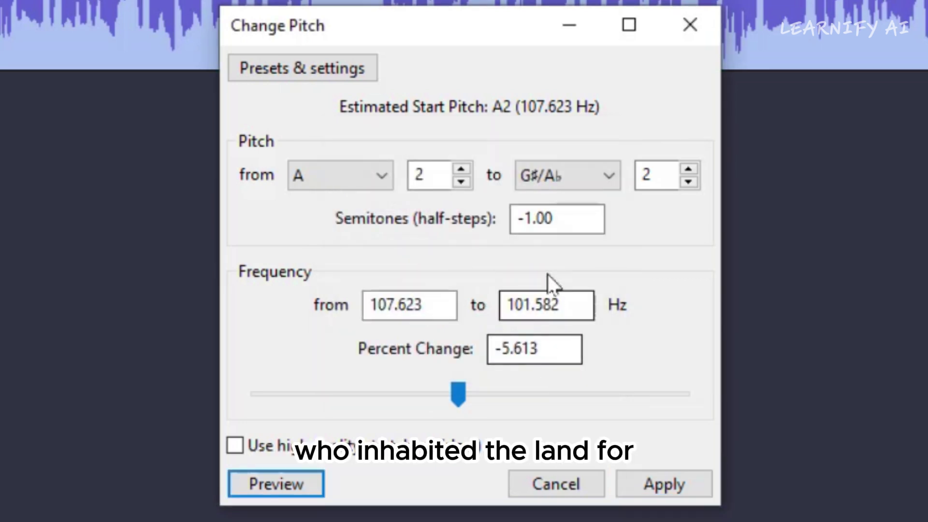
Step: Begin changing the semitones value from -1 toward -0.75
double_click(532, 217)
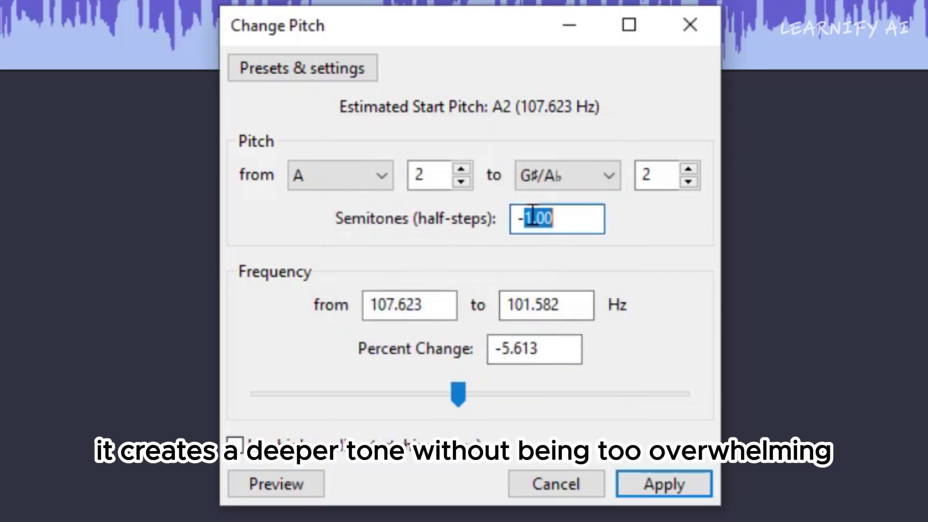
key("Left")
key("Right")
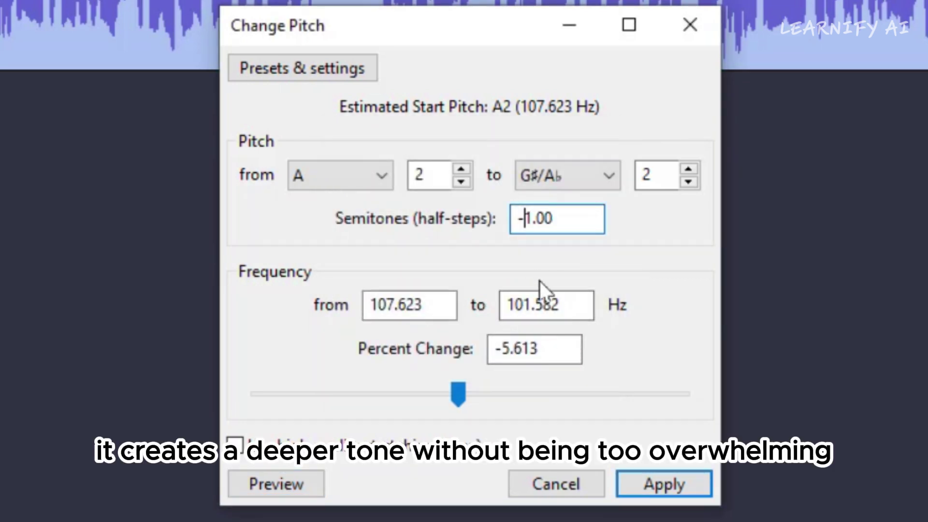
key("BackSpace")
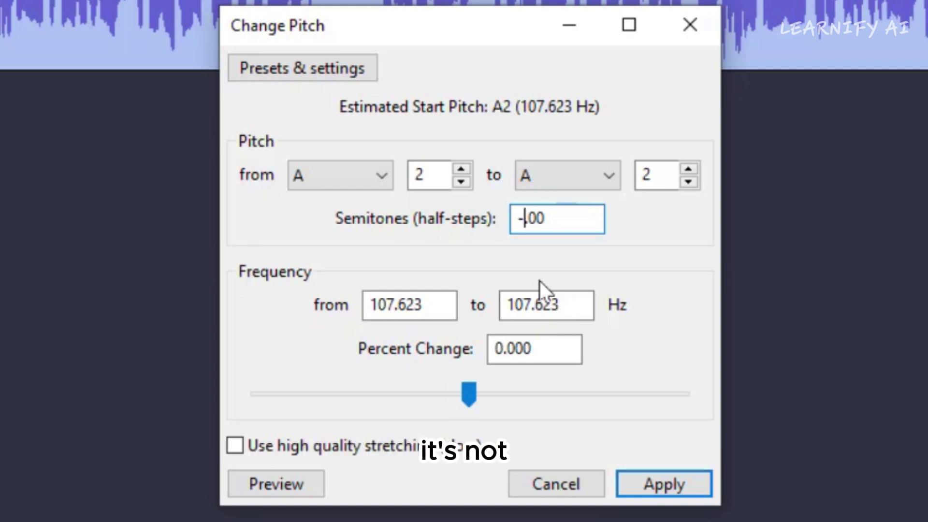
type("0")
key("Right")
key("Right")
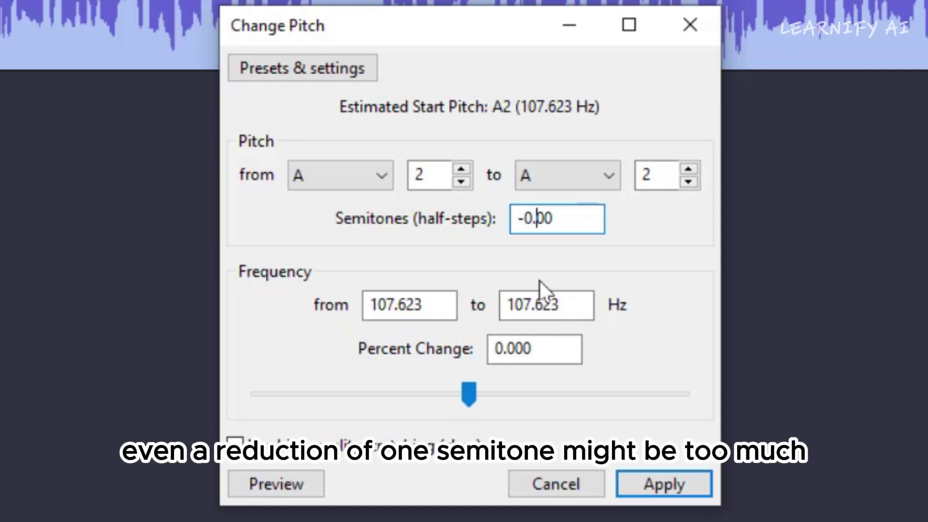
key("Right")
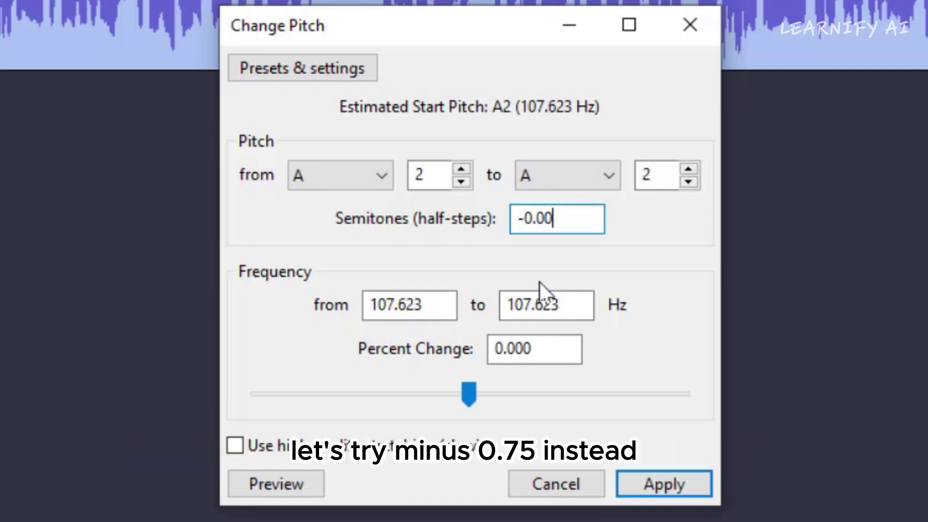
key("shift+Left")
key("shift+Left")
Step: Finish the value at -0.75 semitones, preview it, and apply the pitch drop
type("75")
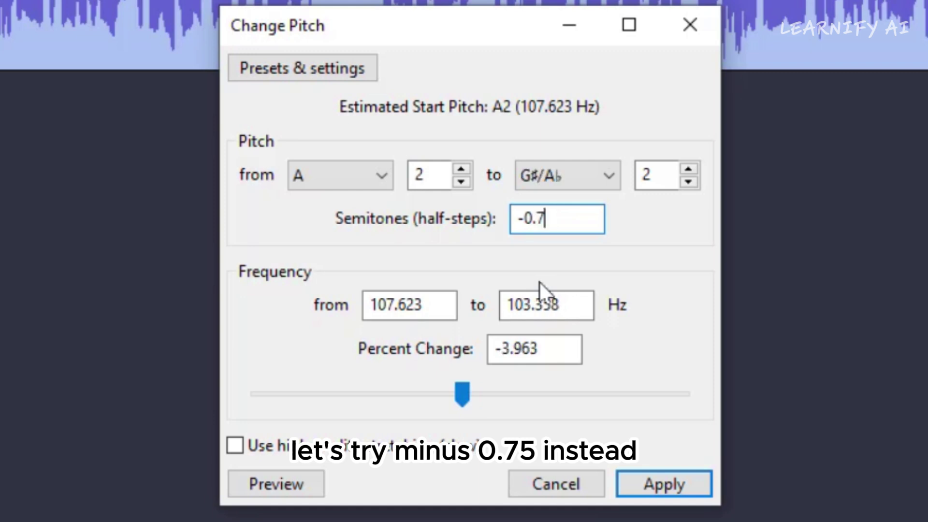
left_click(252, 483)
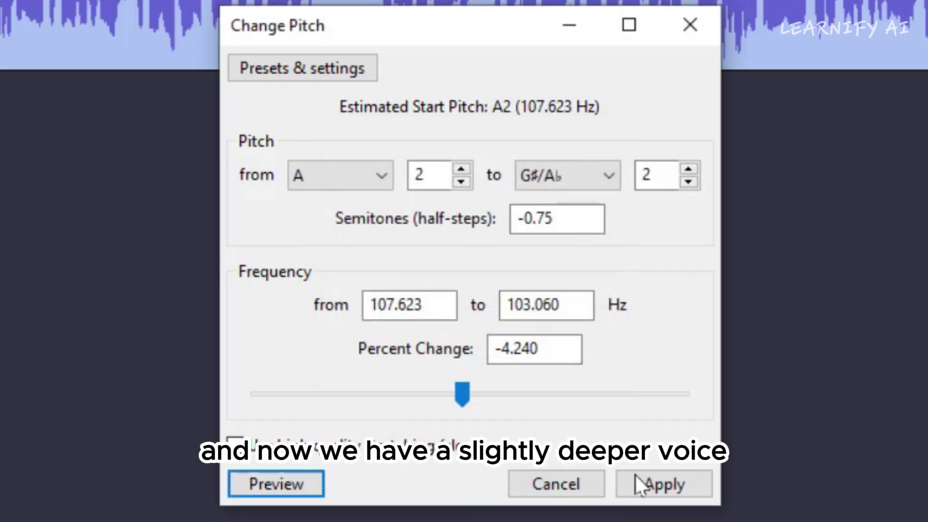
left_click(682, 487)
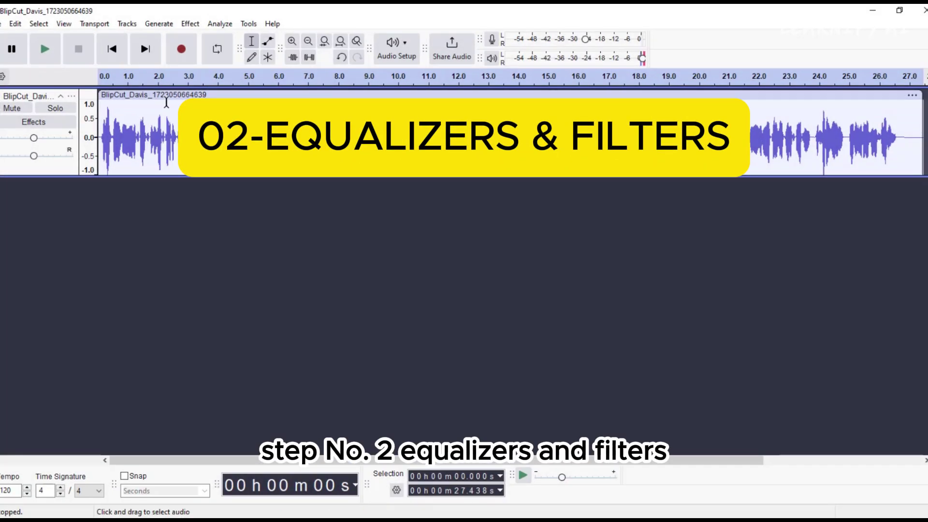
Step: Select the whole track, open Filter Curve EQ and reset it to defaults
left_click(44, 49)
left_click(39, 23)
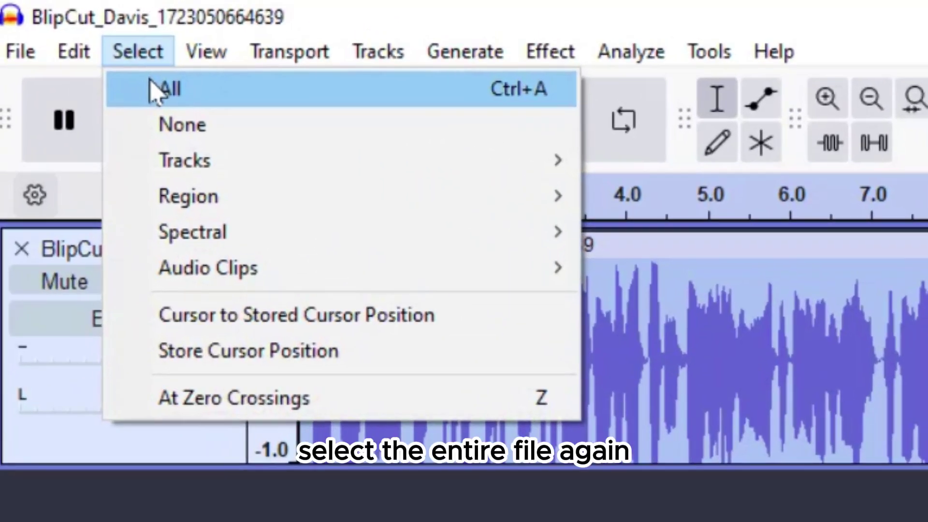
left_click(151, 83)
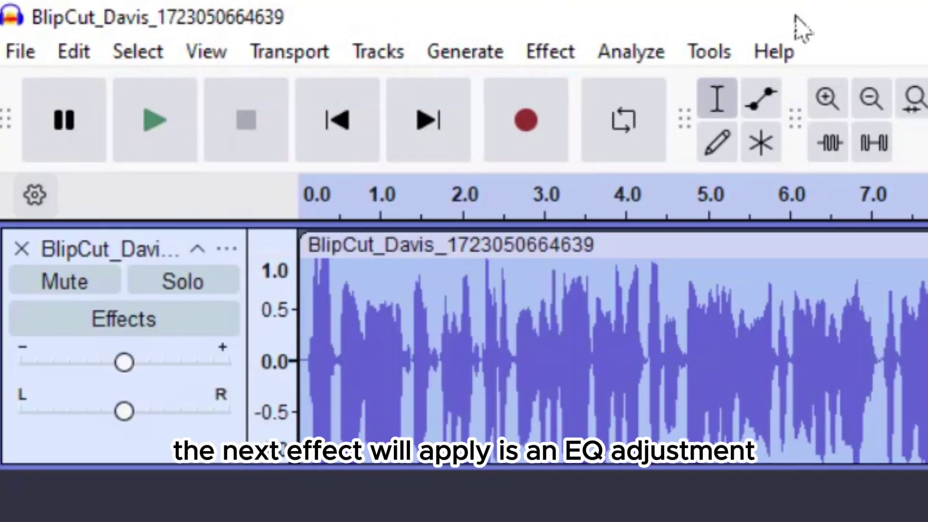
left_click(549, 54)
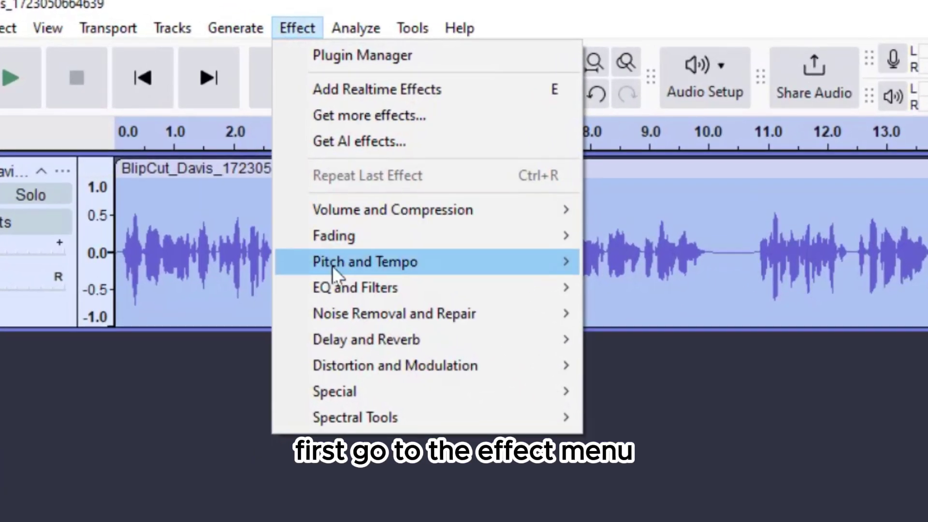
mouse_move(355, 284)
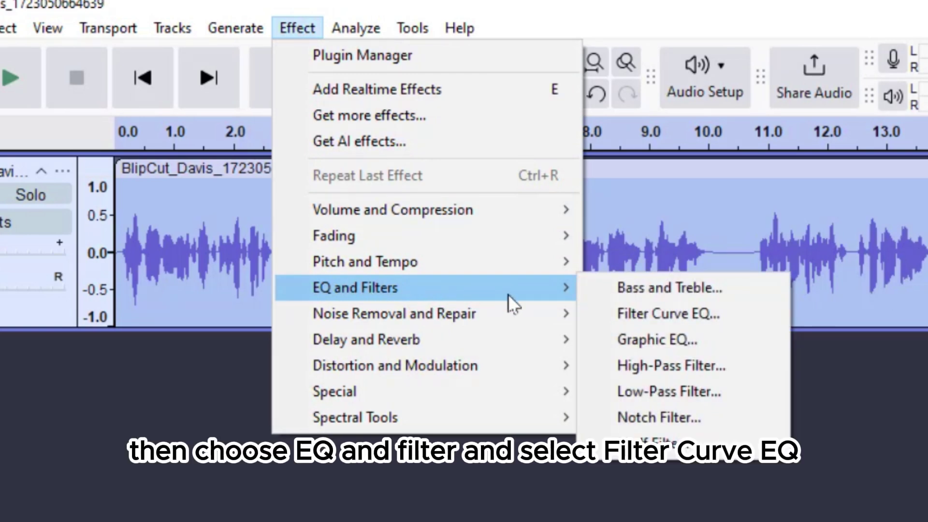
left_click(664, 315)
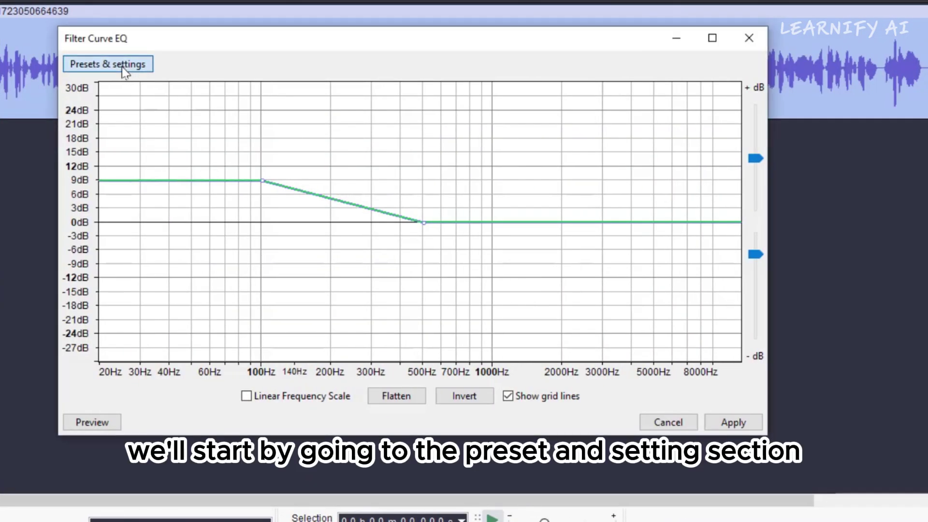
left_click(123, 68)
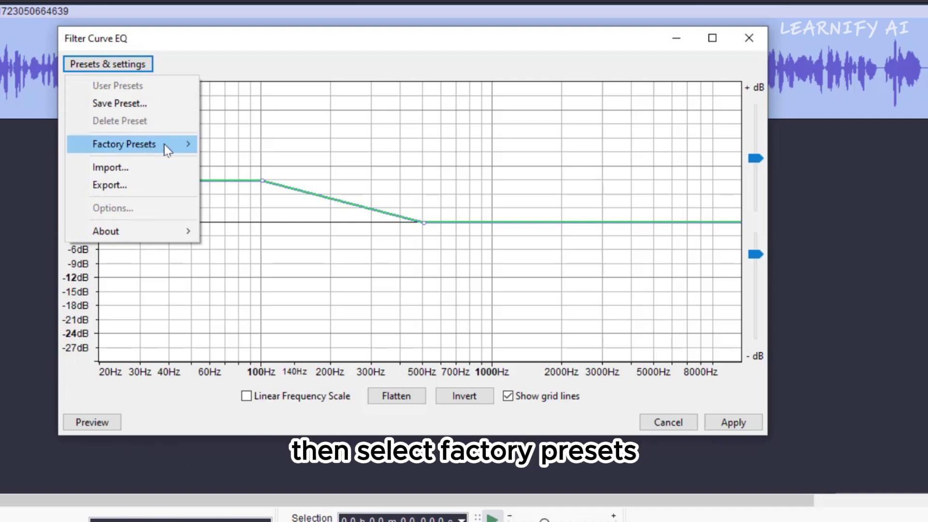
mouse_move(170, 148)
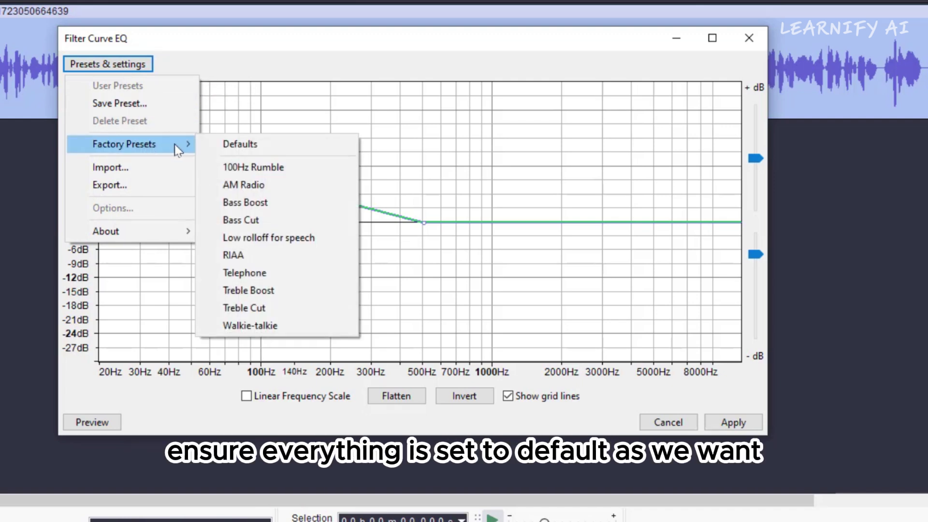
left_click(220, 145)
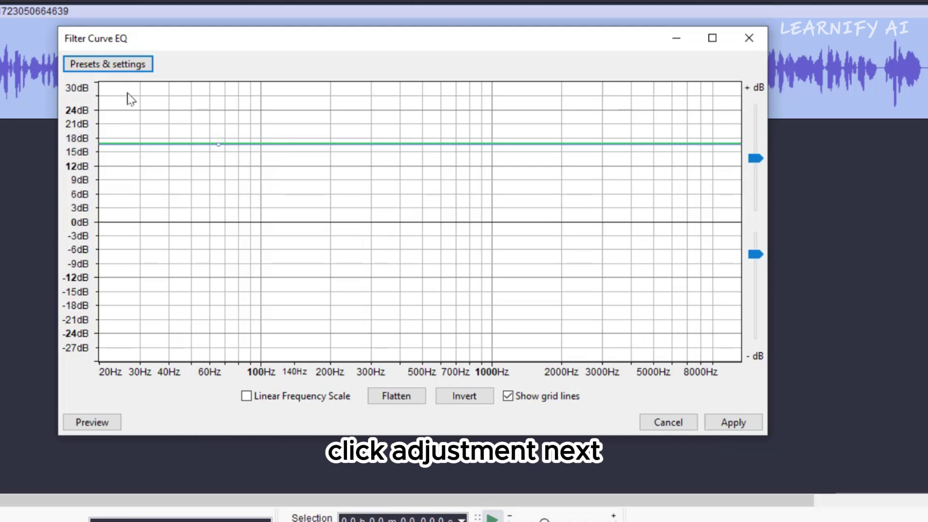
Step: Load the Bass Boost preset, preview it, and apply it to the track
left_click(118, 68)
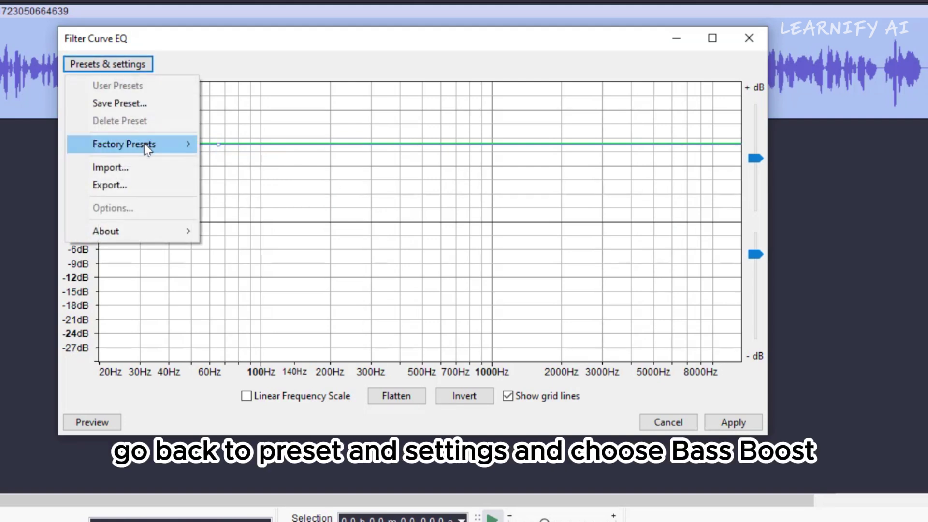
mouse_move(147, 144)
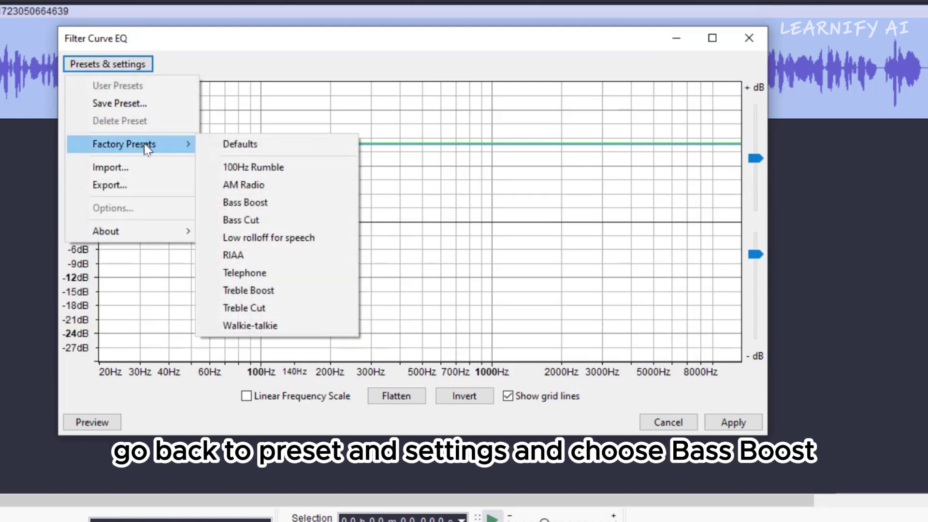
left_click(290, 203)
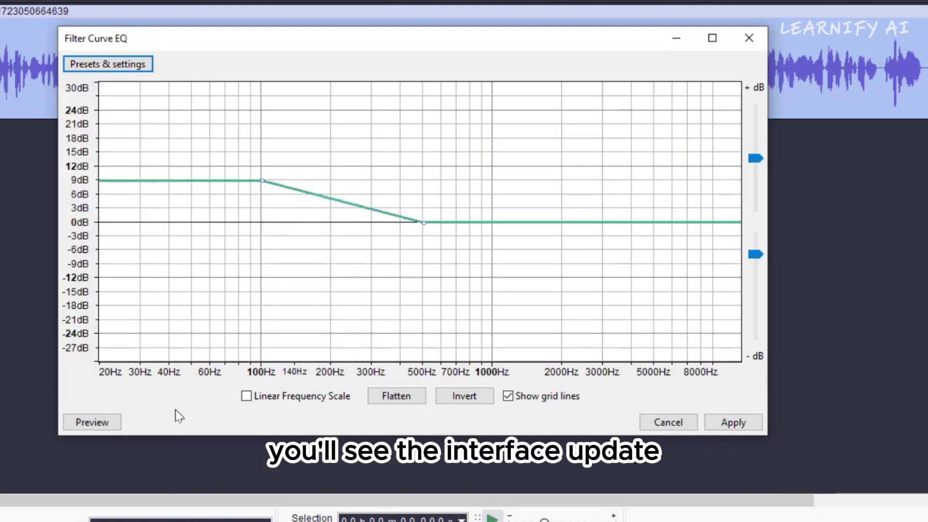
left_click(96, 422)
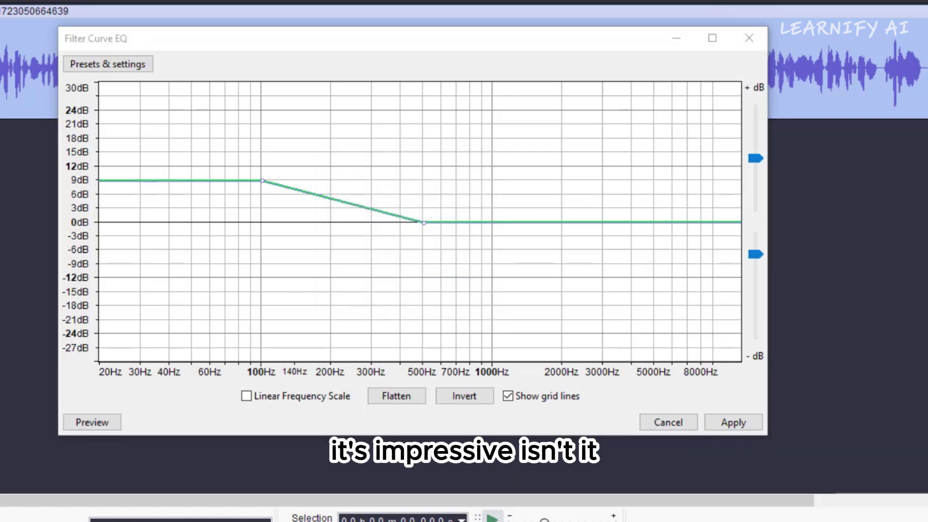
left_click(761, 424)
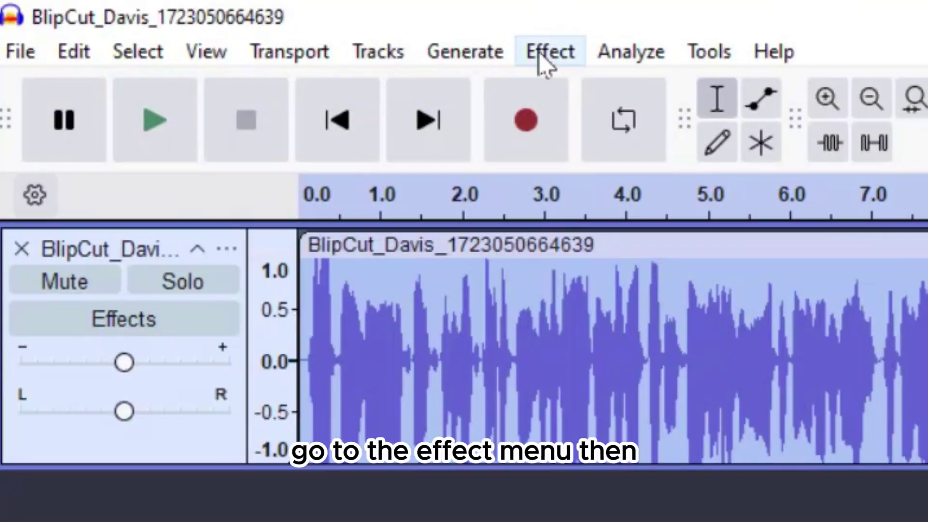
Step: Apply the Compressor at default settings: -10 dB threshold, 10:1 ratio, after previewing
left_click(189, 25)
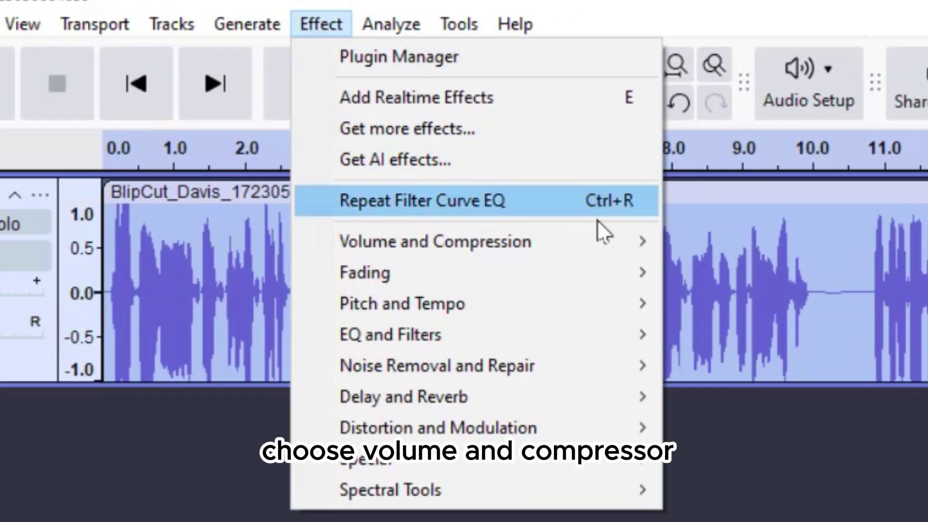
mouse_move(610, 247)
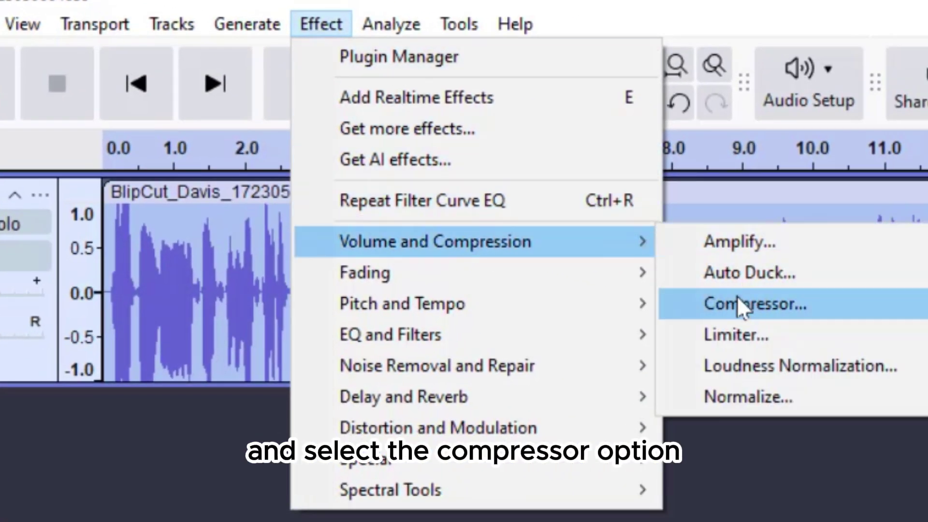
left_click(737, 296)
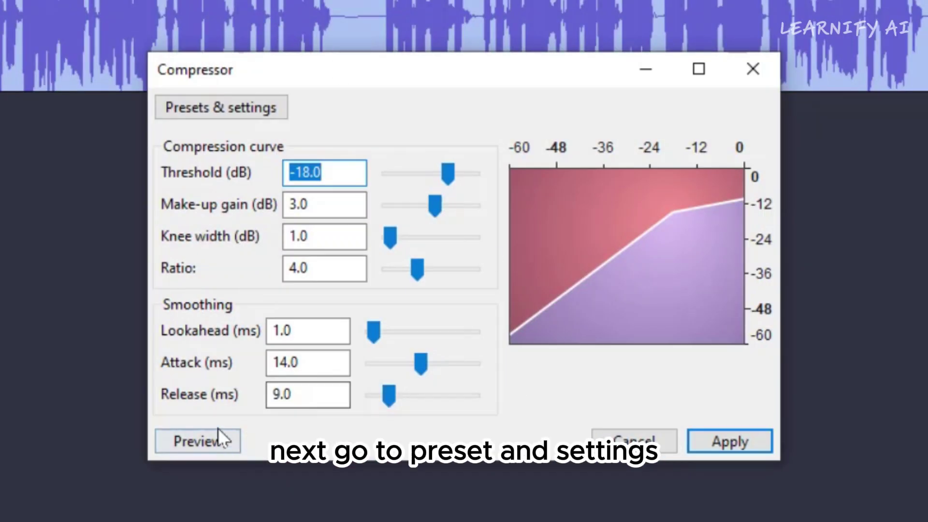
left_click(190, 107)
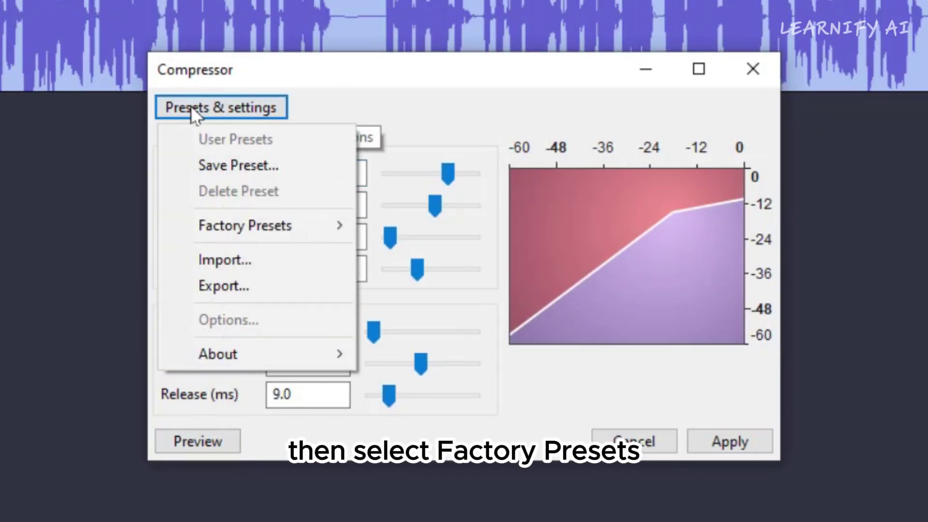
mouse_move(307, 229)
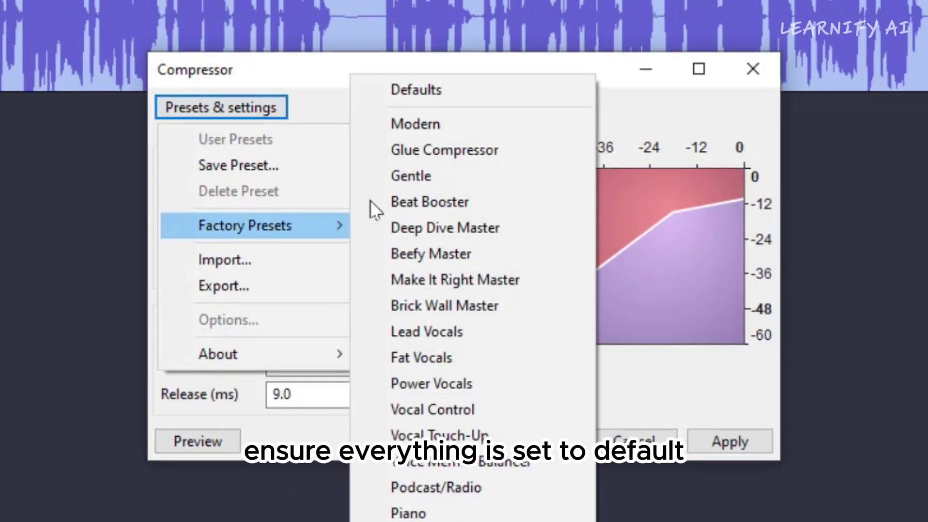
left_click(448, 90)
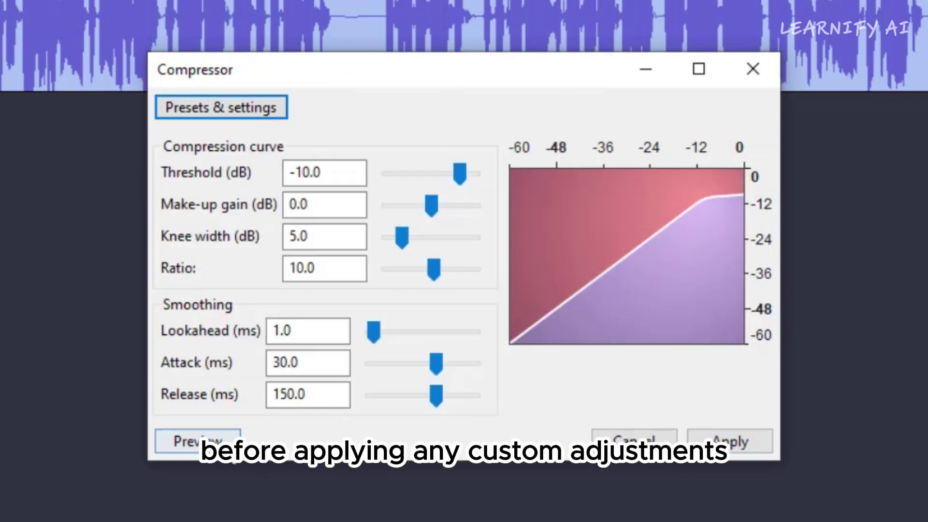
left_click(224, 441)
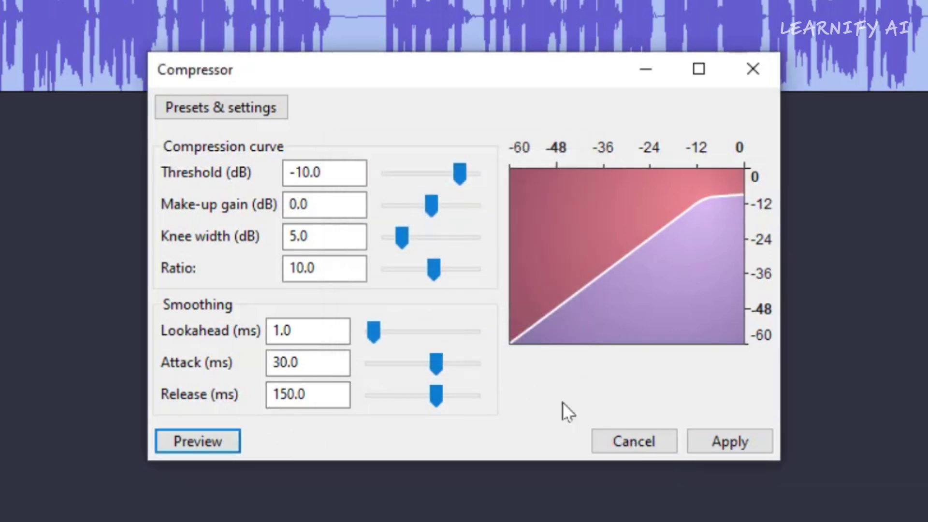
left_click(725, 443)
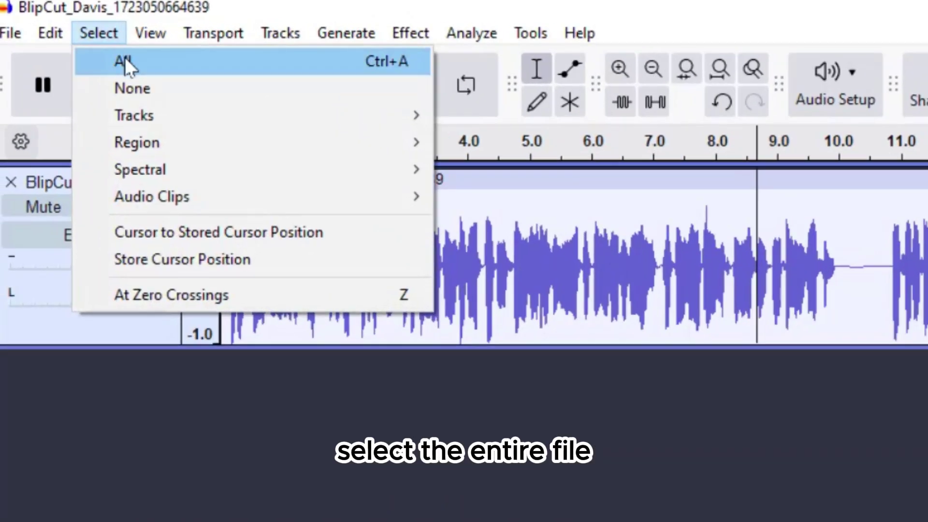
Step: Truncate silences longer than 0.5 s below -20 dB to 0.5 s across the track
left_click(125, 60)
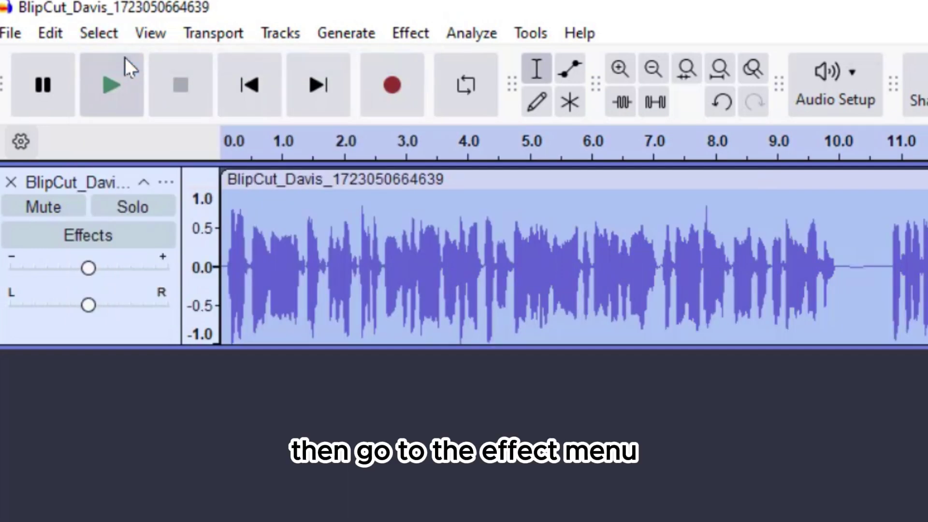
left_click(406, 35)
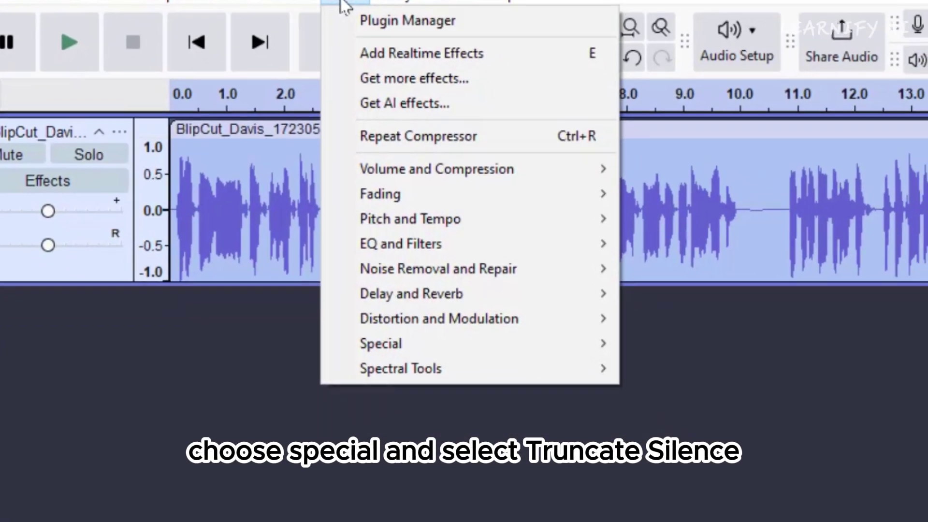
mouse_move(616, 409)
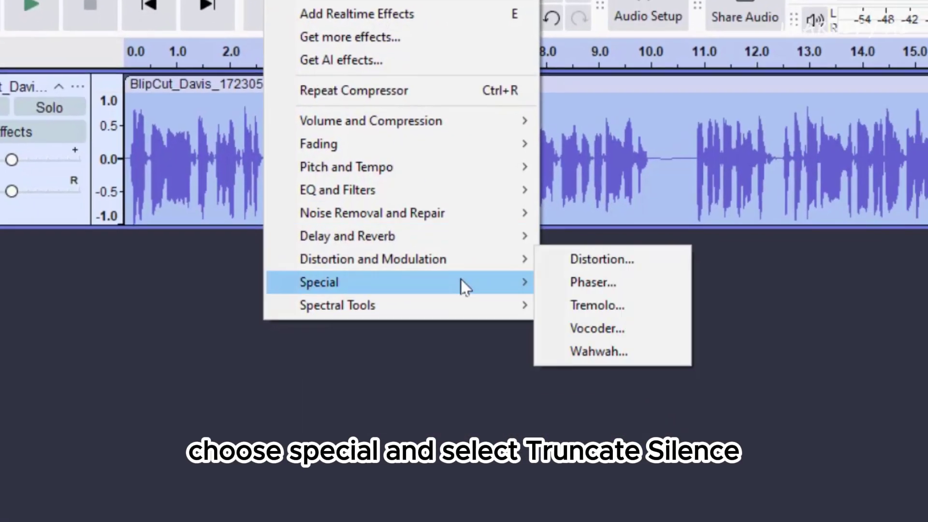
left_click(654, 356)
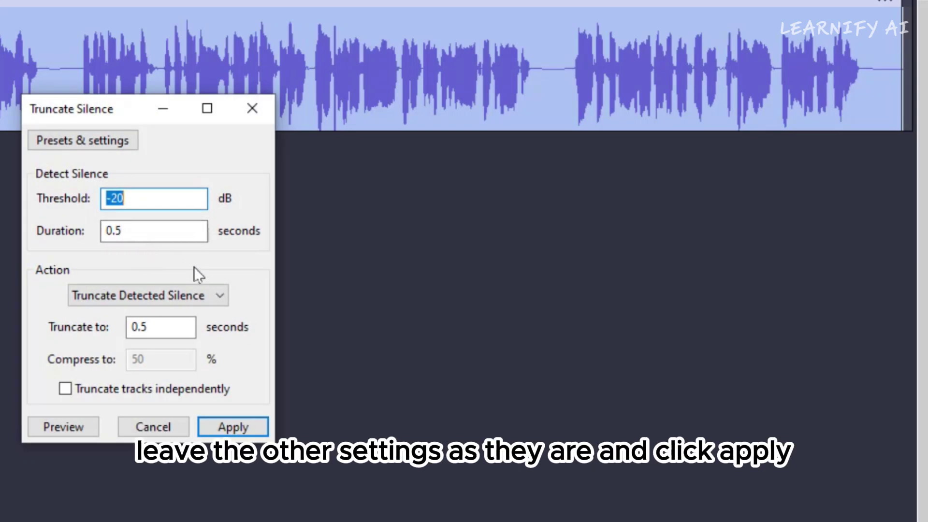
left_click(244, 430)
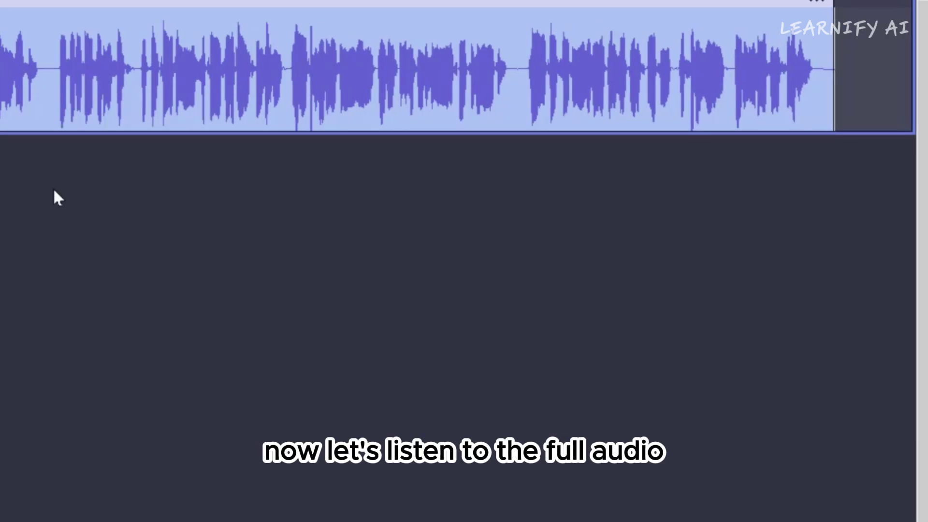
Step: Play back the processed voice-over to check the result
left_click(44, 49)
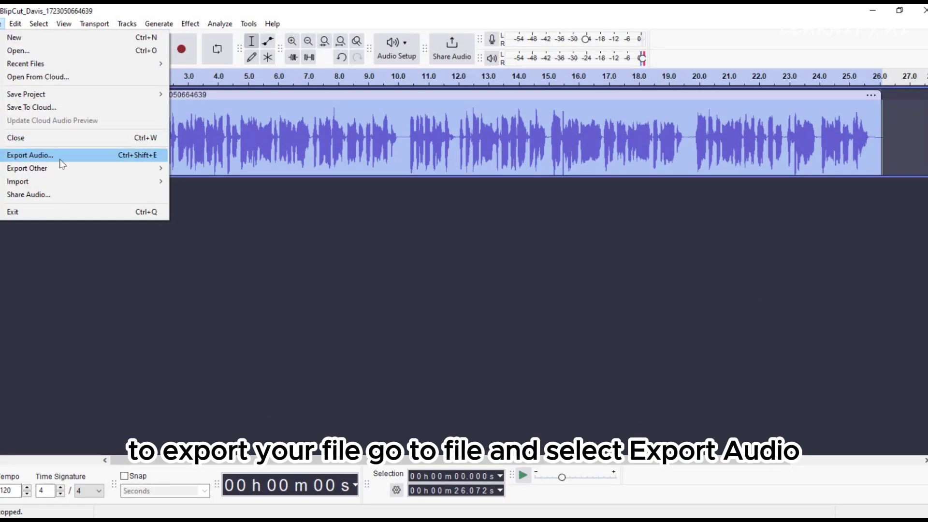
Step: Start an export to the computer with Channels set to Stereo
left_click(71, 162)
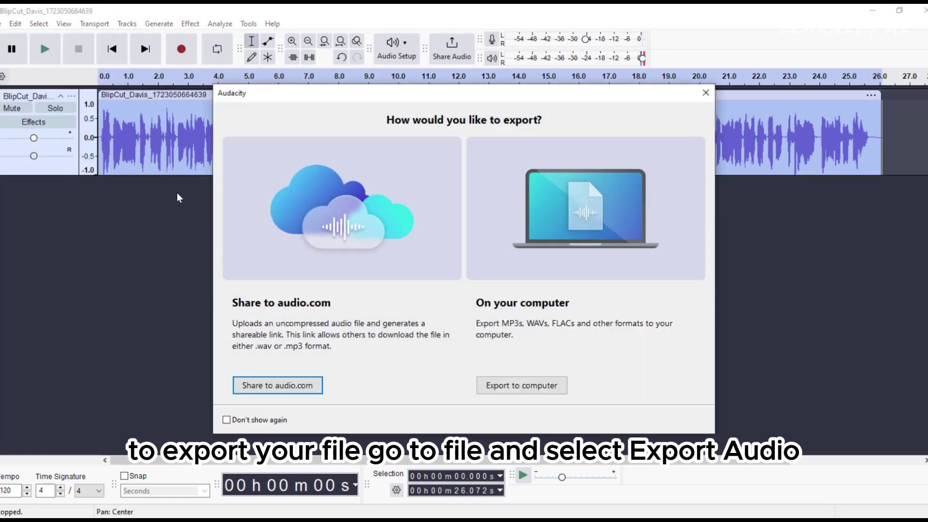
left_click(544, 382)
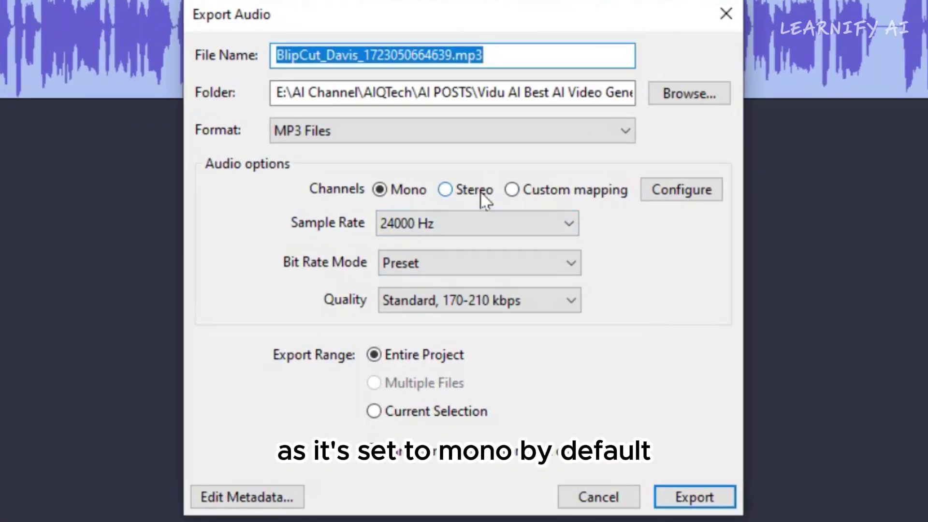
left_click(480, 191)
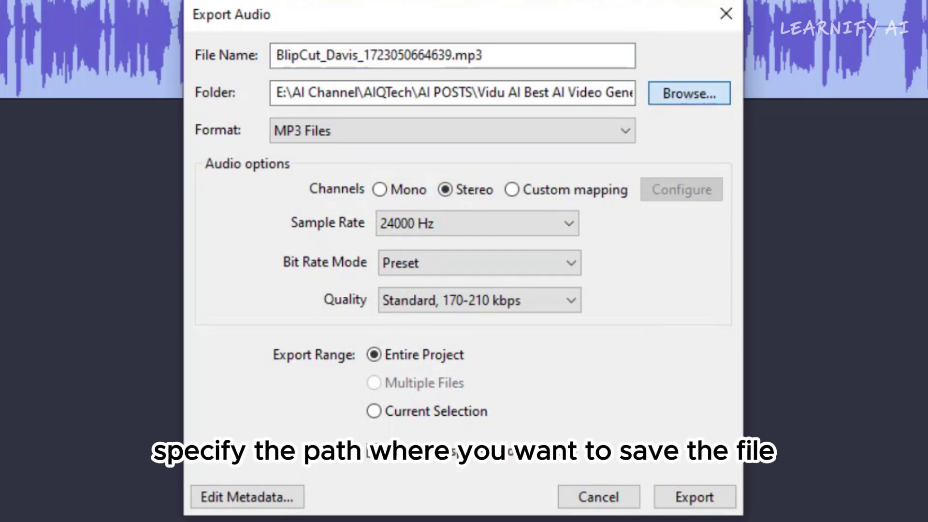
Step: Name the file 'final voiceover after audacity hd' and export the MP3
left_click(690, 93)
type("final voiceover after audacity hd")
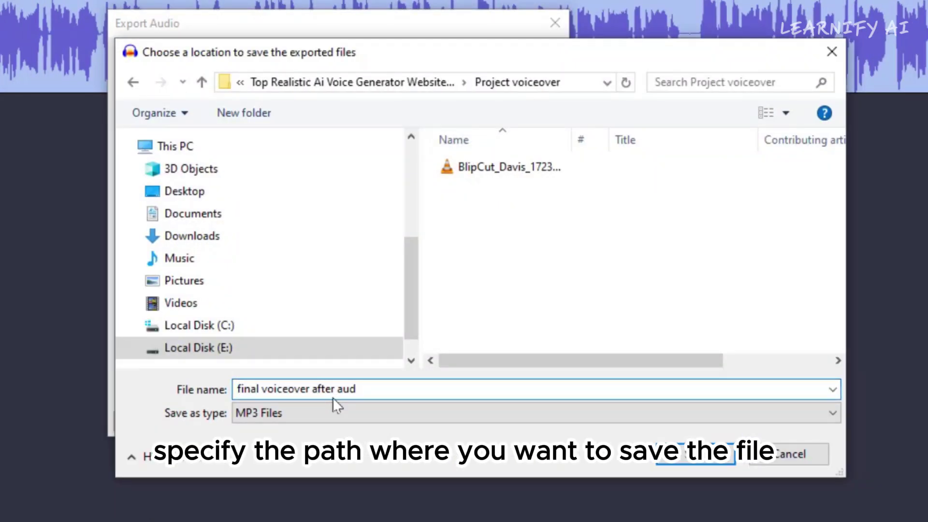
left_click(692, 454)
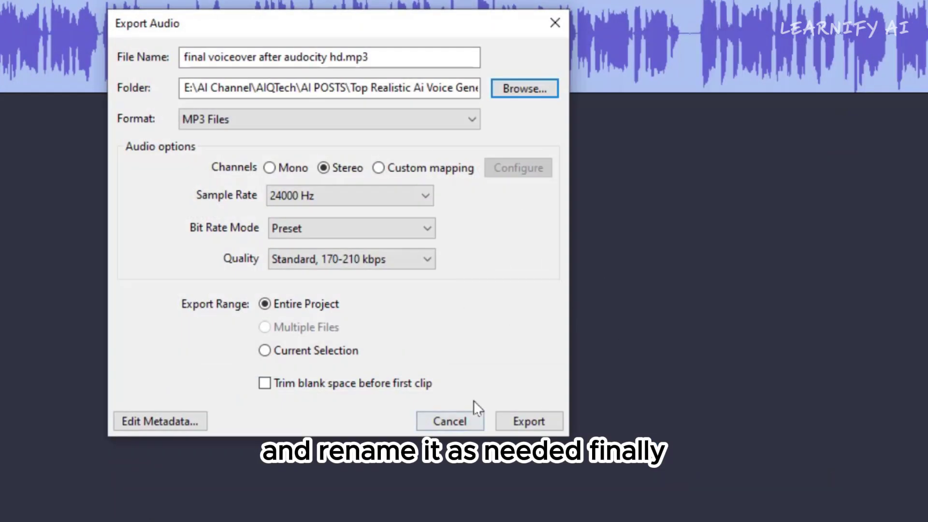
left_click(528, 421)
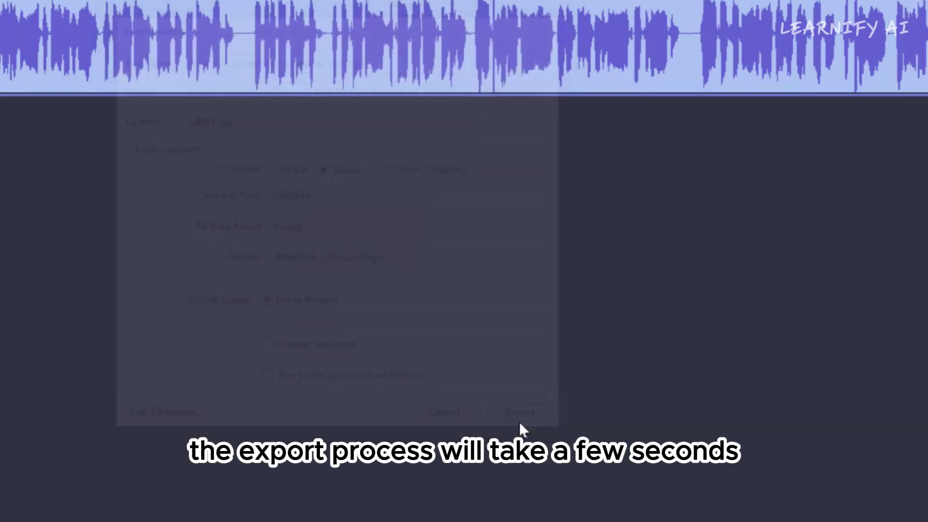